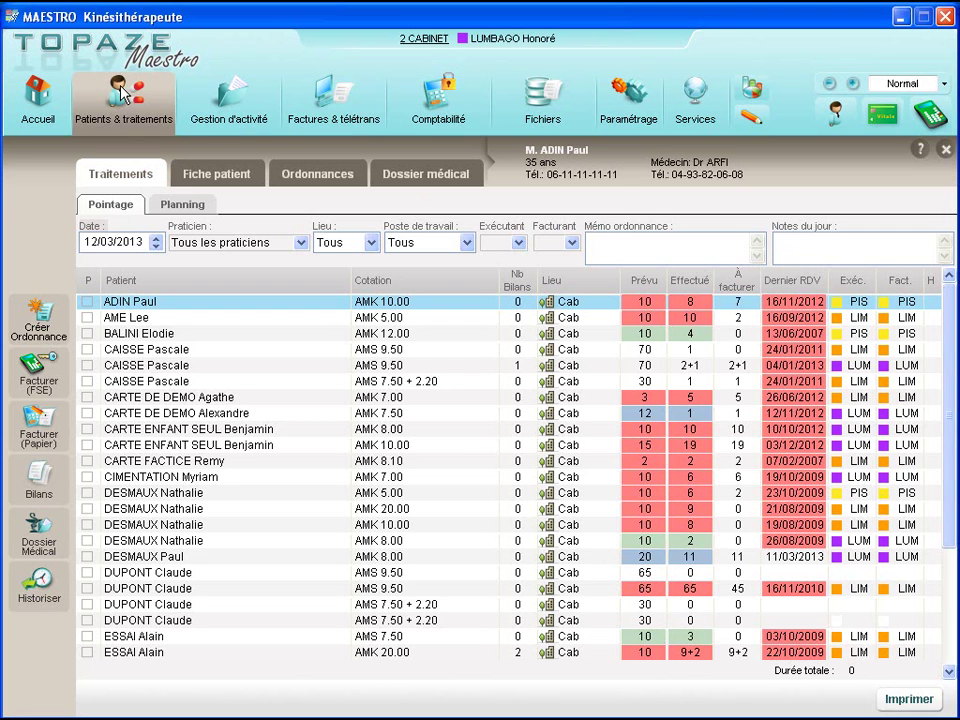
Set both the performing and the billing practitioner to LUM for the session check-off of 12/03/2013.
left_click(120, 178)
left_click(519, 243)
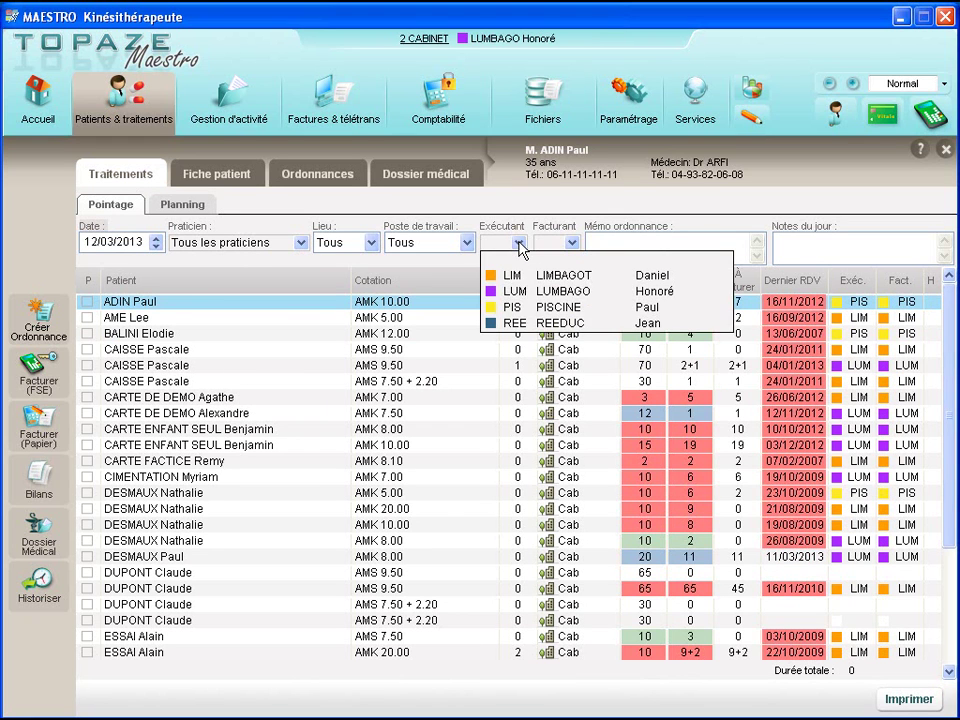
left_click(544, 288)
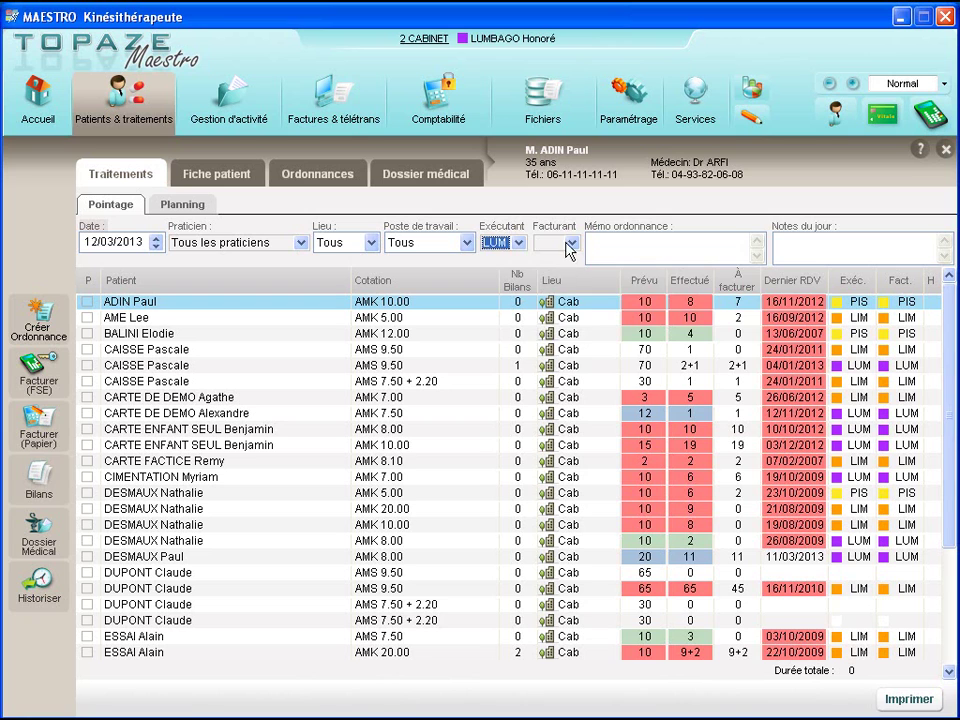
left_click(571, 243)
left_click(573, 305)
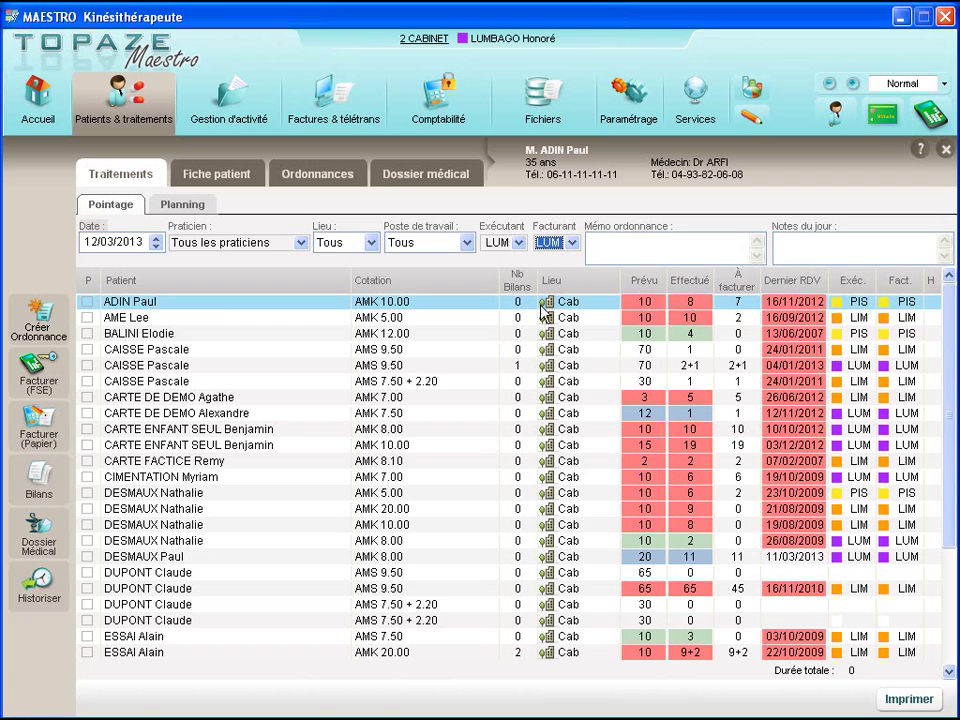
Check off the session of the first listed patient (AMK 10.00), keeping LUM as its performing practitioner.
left_click(87, 303)
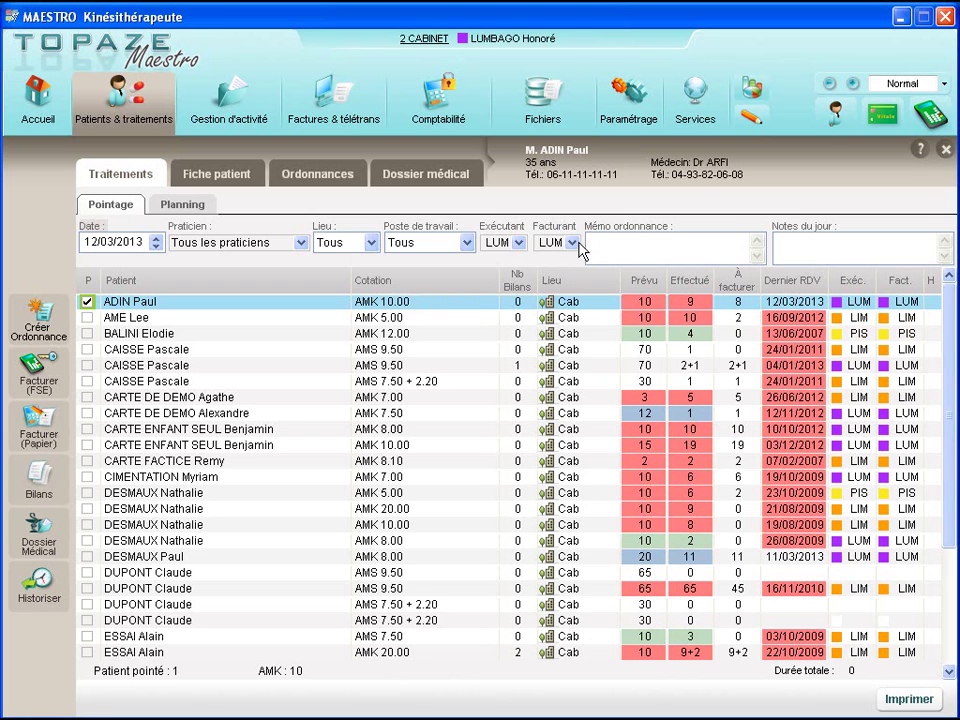
left_click(853, 306)
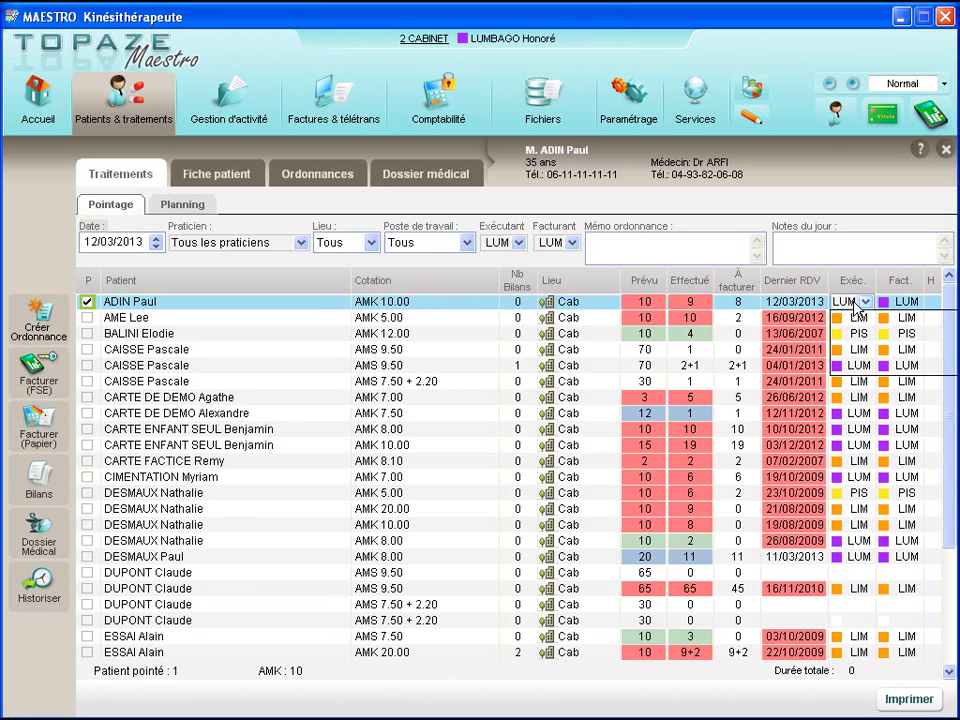
left_click(860, 303)
left_click(855, 306)
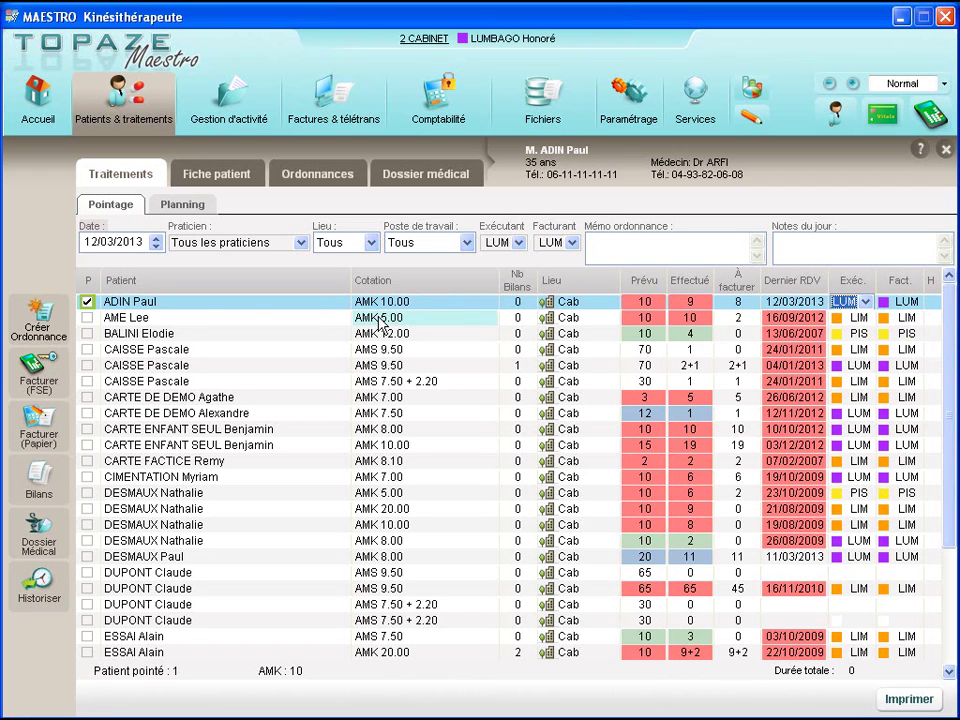
Check off the sessions in the third to sixth rows, from AMK 12.00 through AMS 7.50 + 2.20.
left_click(87, 333)
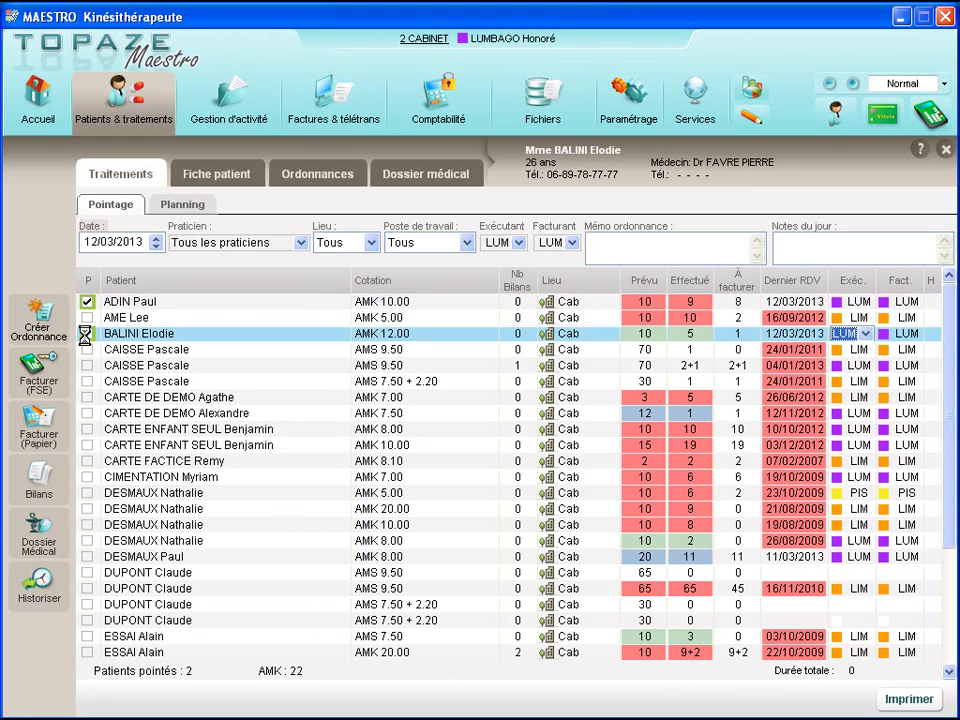
left_click(86, 349)
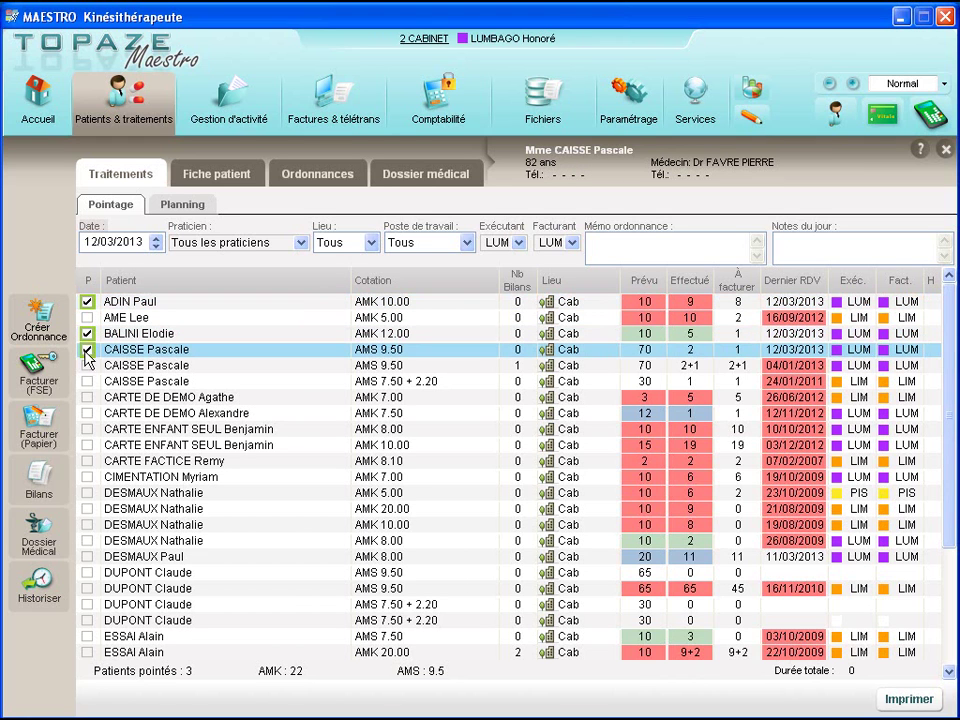
left_click(87, 366)
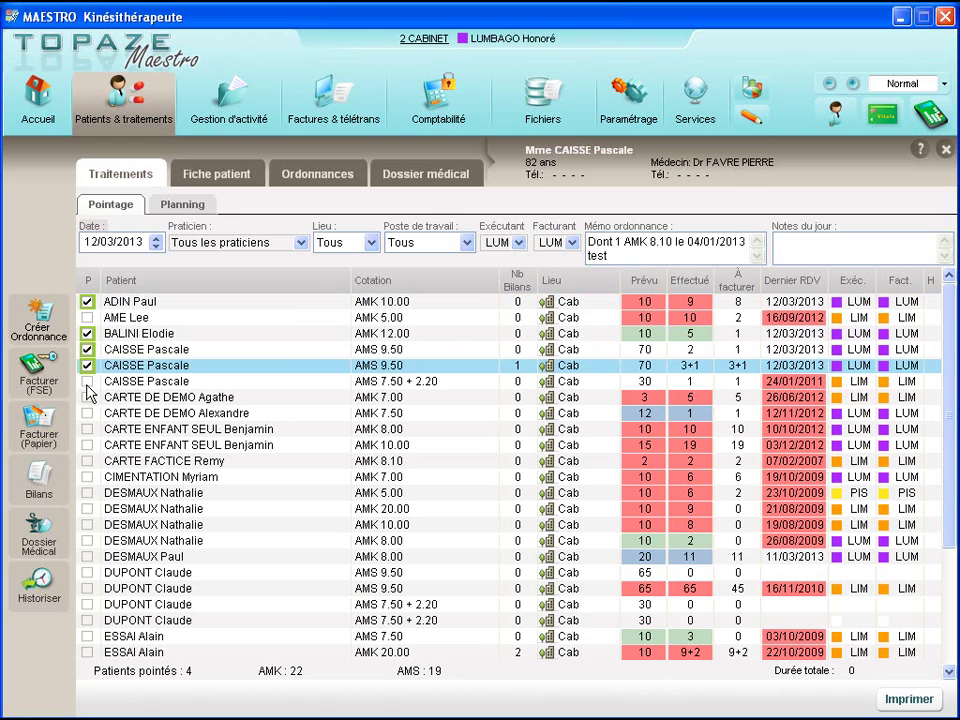
left_click(87, 381)
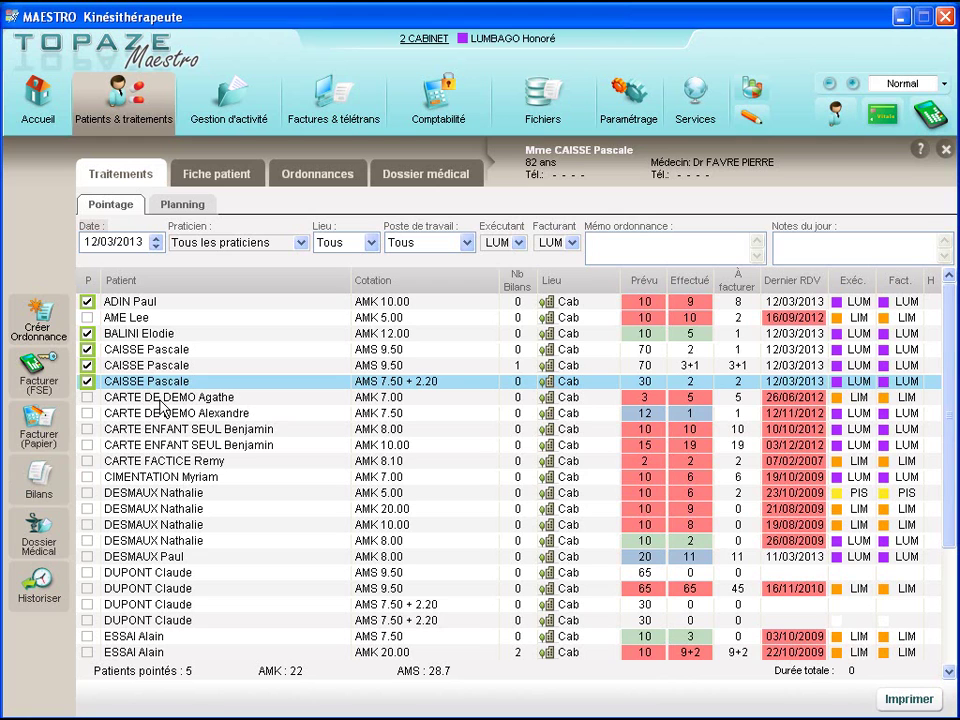
Add a BDK K assessment act dated 13/03/2013 to the AMK 12.00 prescription and refresh the treatment list.
left_click(180, 333)
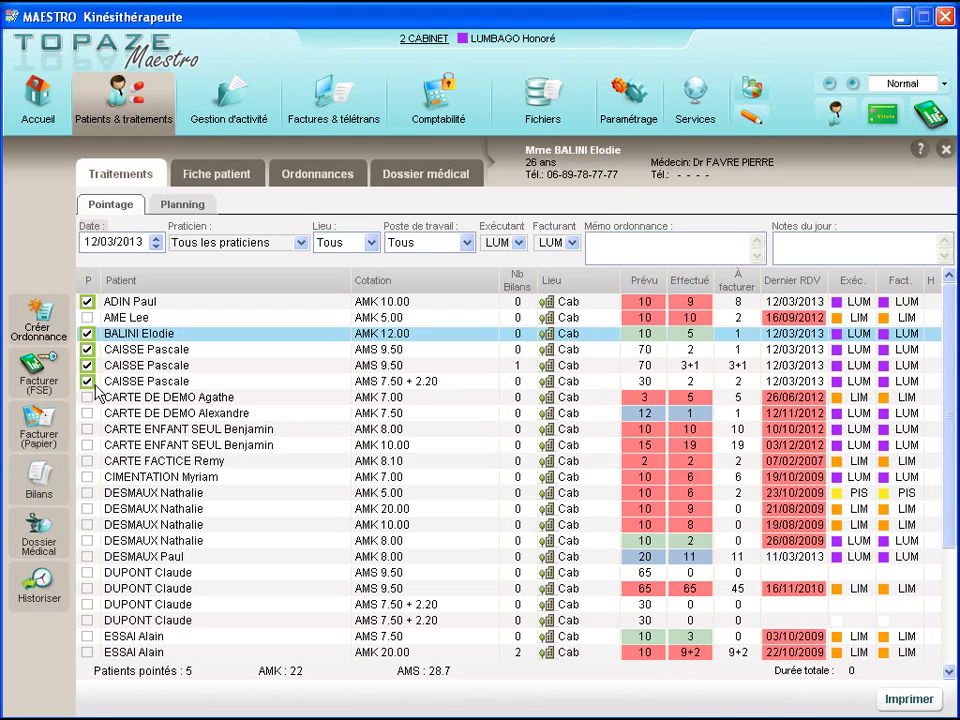
left_click(45, 484)
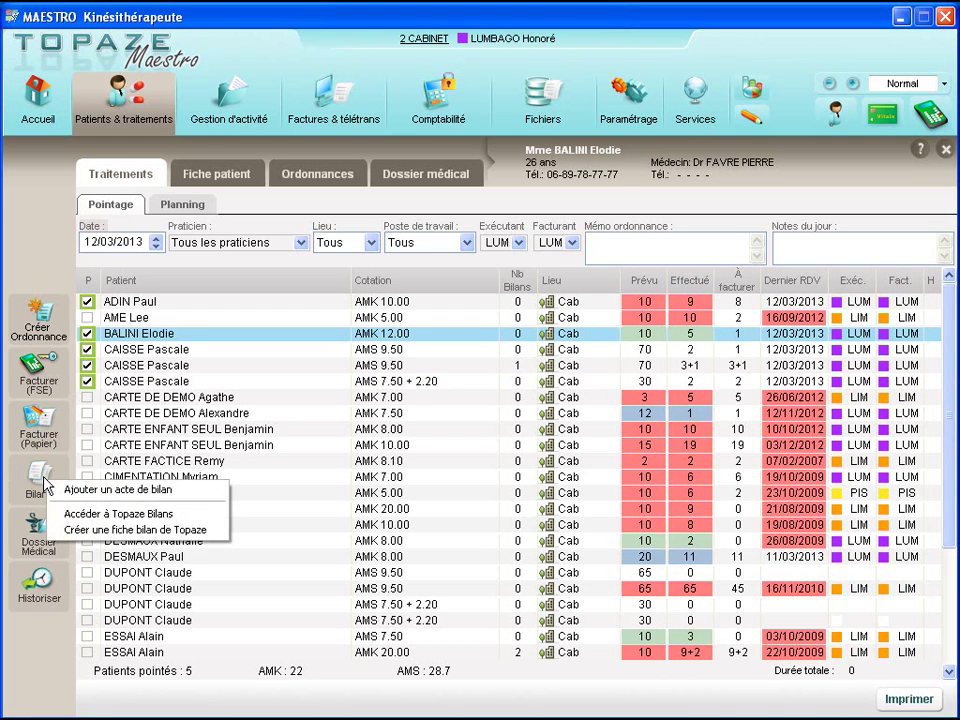
left_click(100, 371)
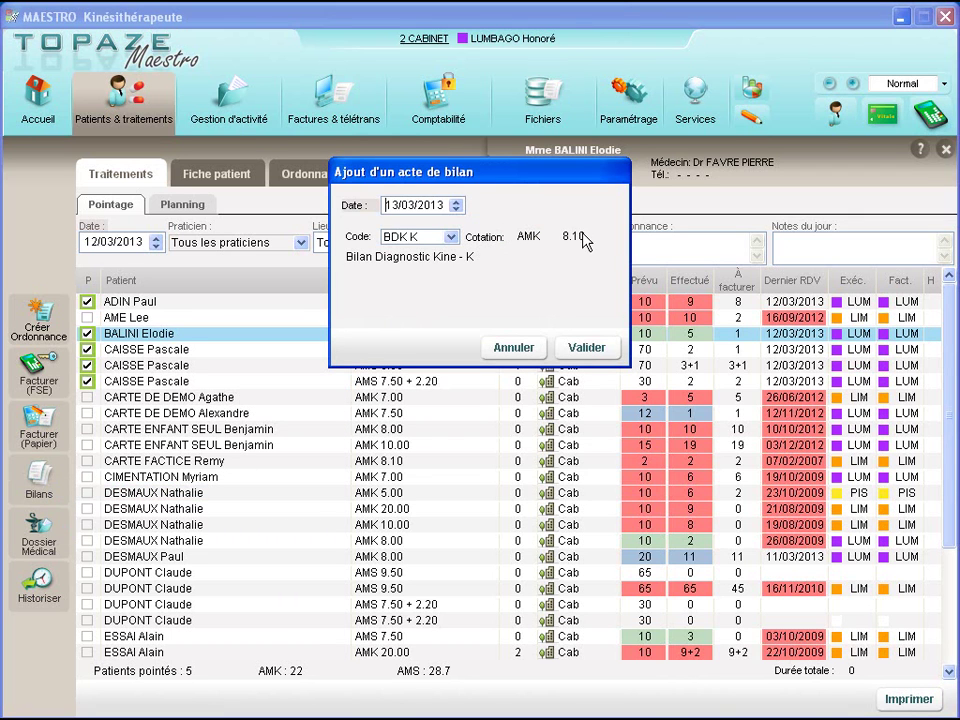
left_click(588, 349)
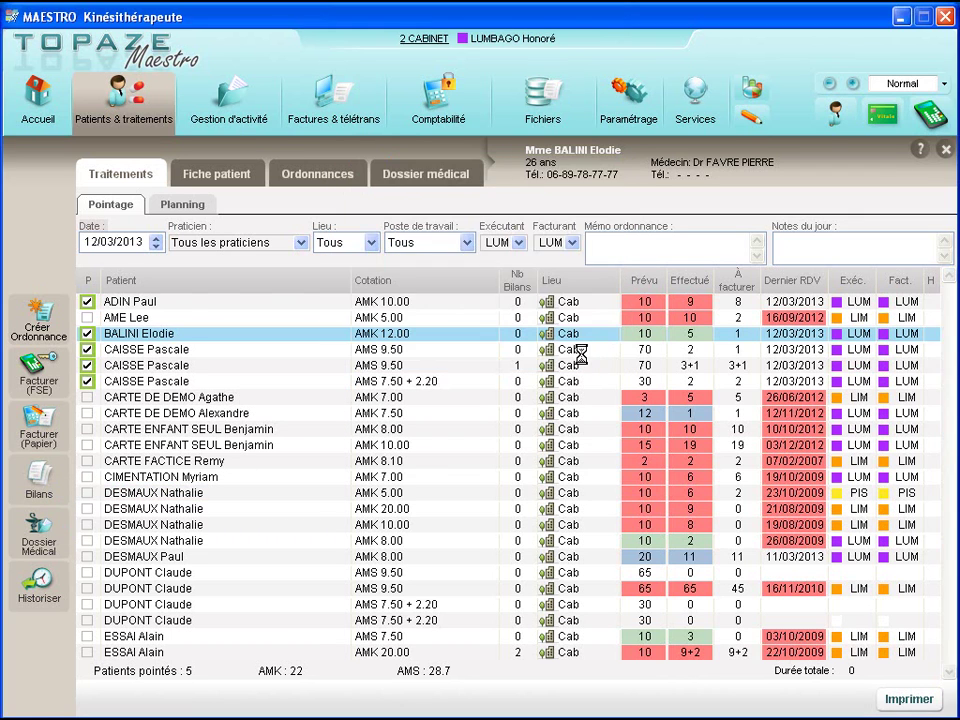
left_click(118, 180)
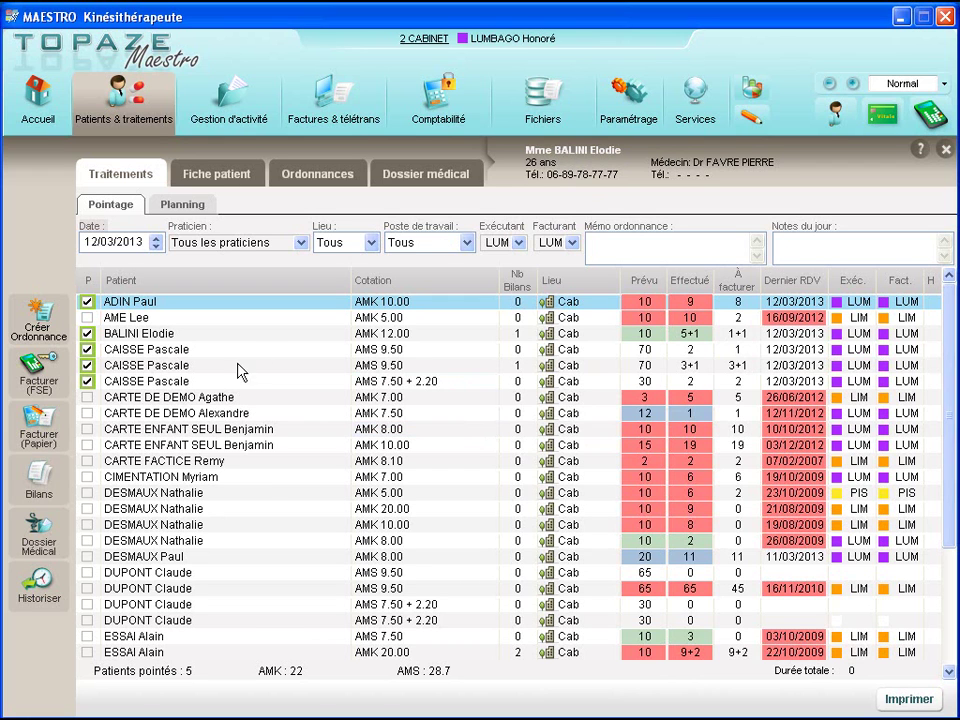
Archive the AMS 9.50 prescription that has 65 planned sessions and none carried out.
left_click(135, 397)
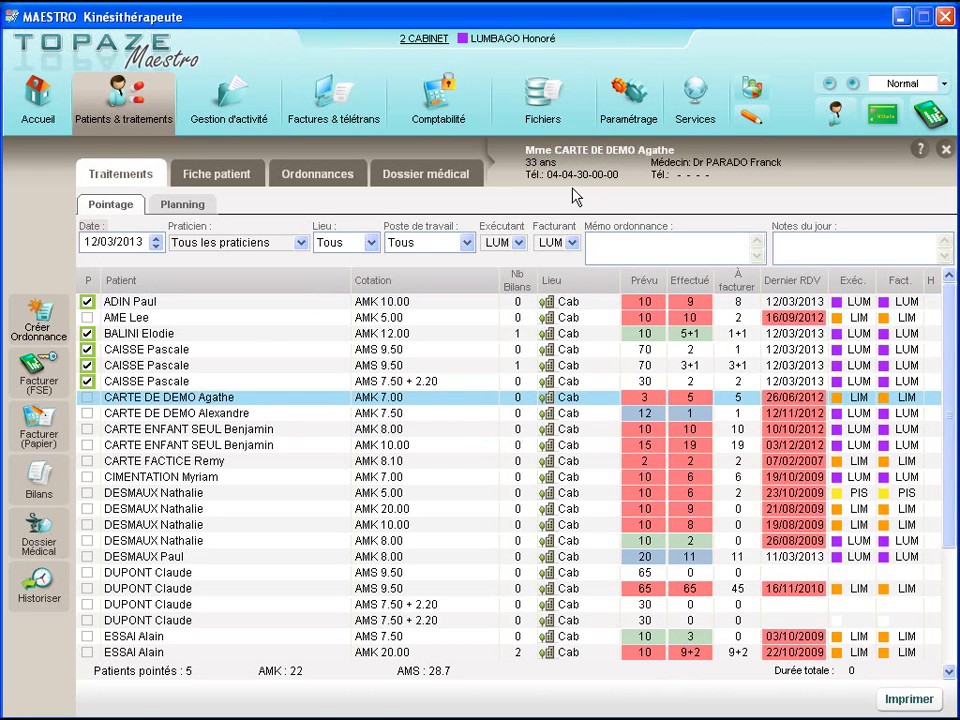
left_click(185, 572)
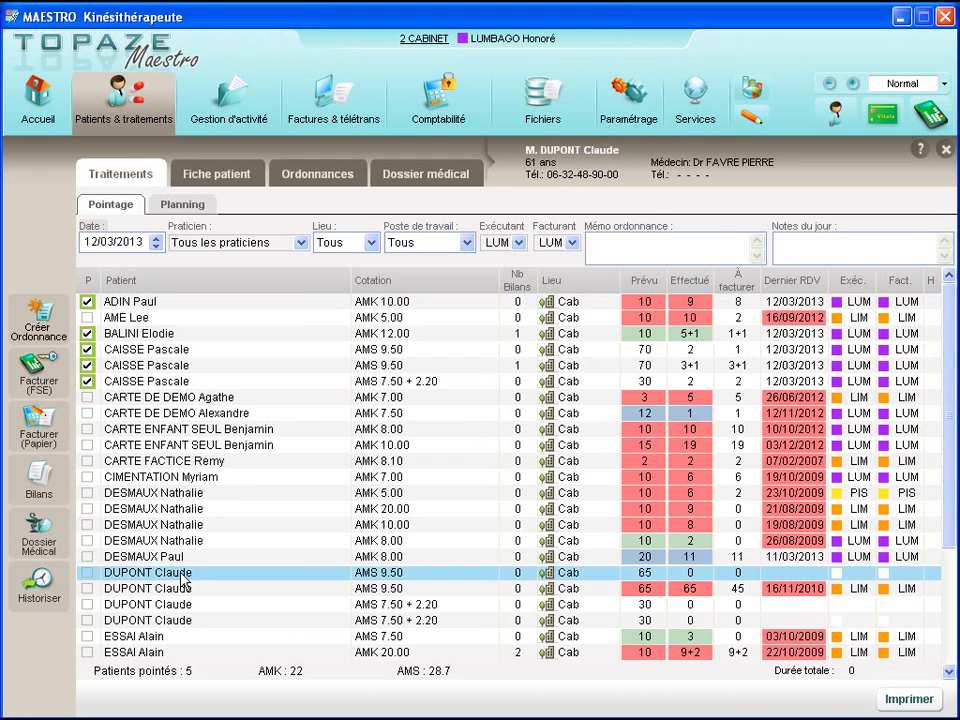
left_click(41, 583)
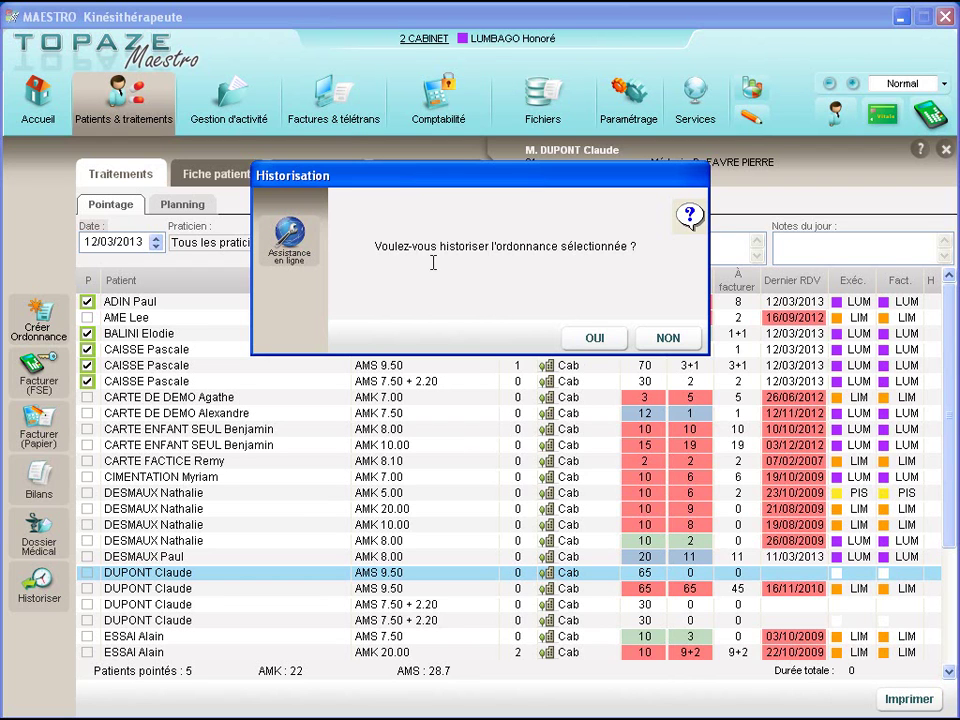
left_click(595, 338)
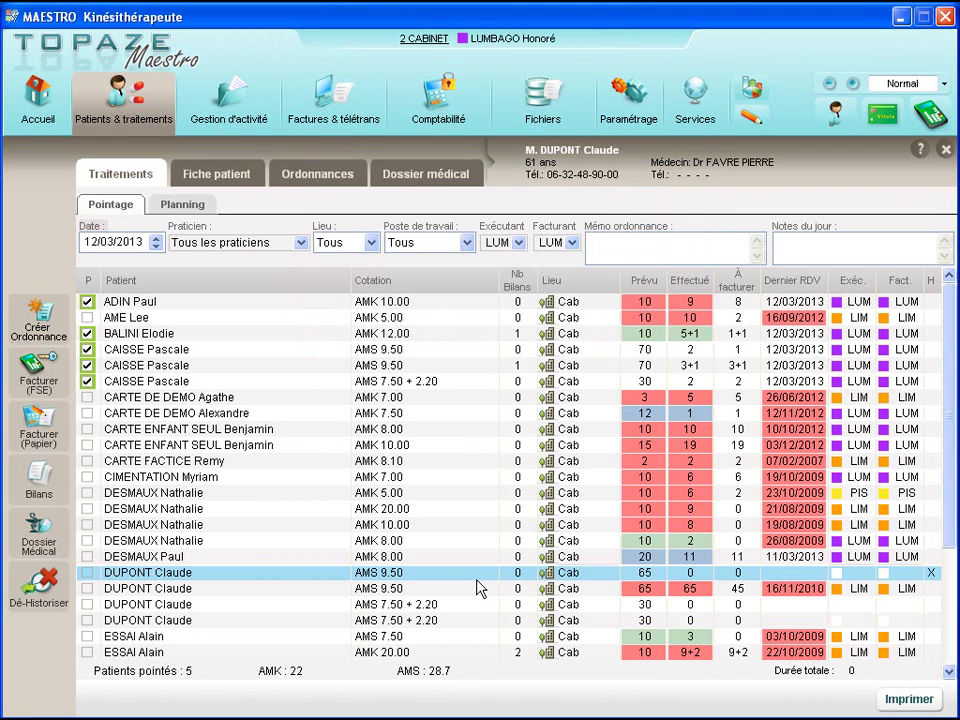
left_click(389, 588)
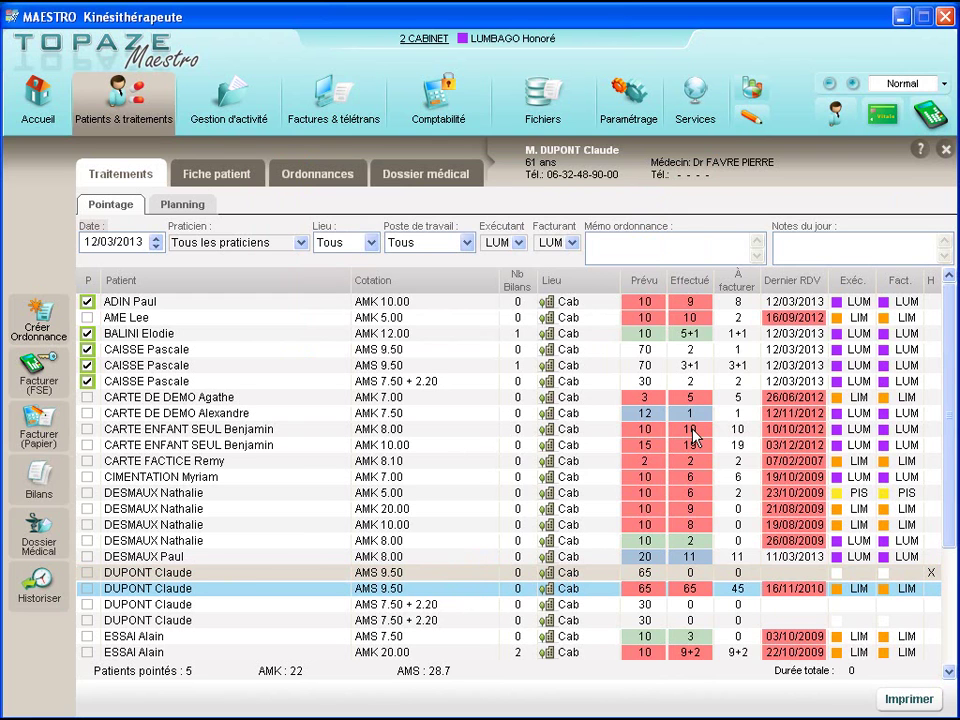
Open the colour preferences and confirm the existing blue for the 15-session threshold under Pointage des séances.
left_click(628, 95)
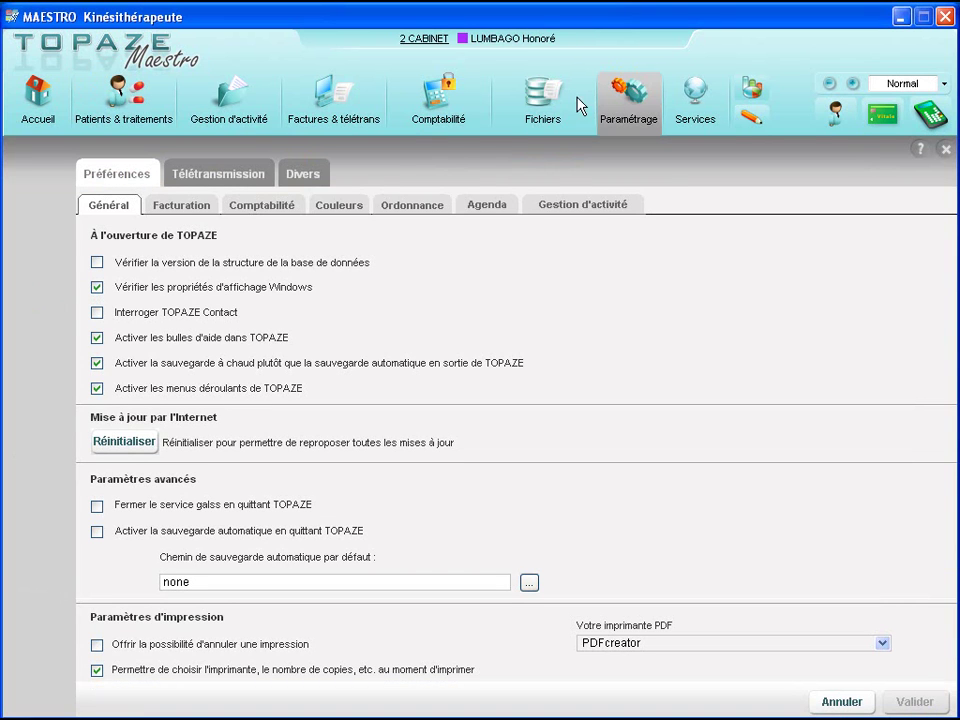
left_click(127, 178)
left_click(340, 206)
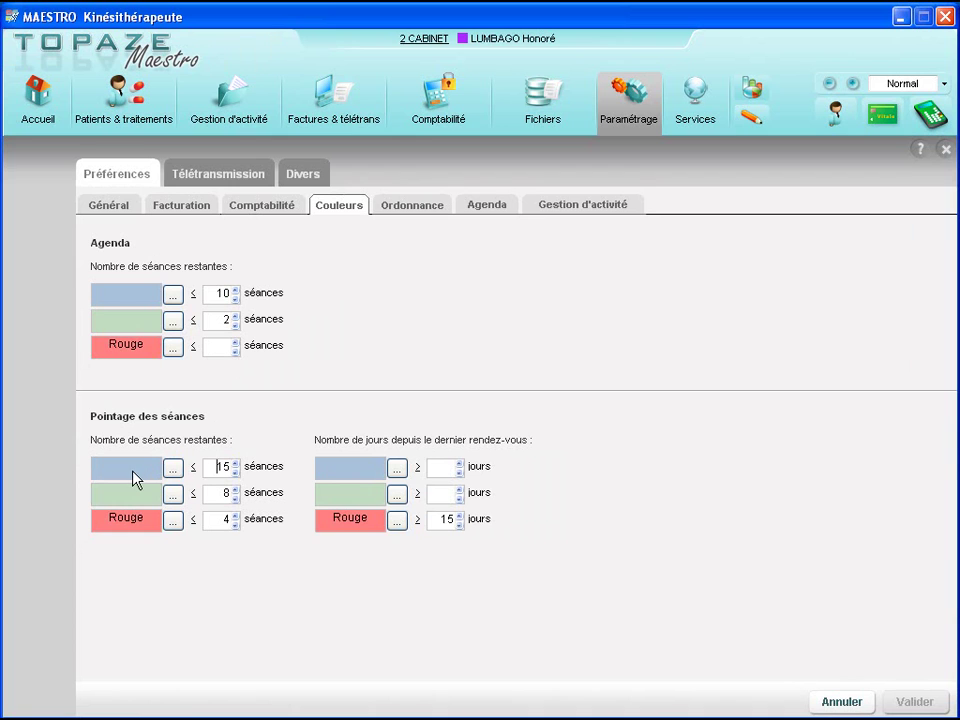
double_click(215, 466)
left_click(176, 470)
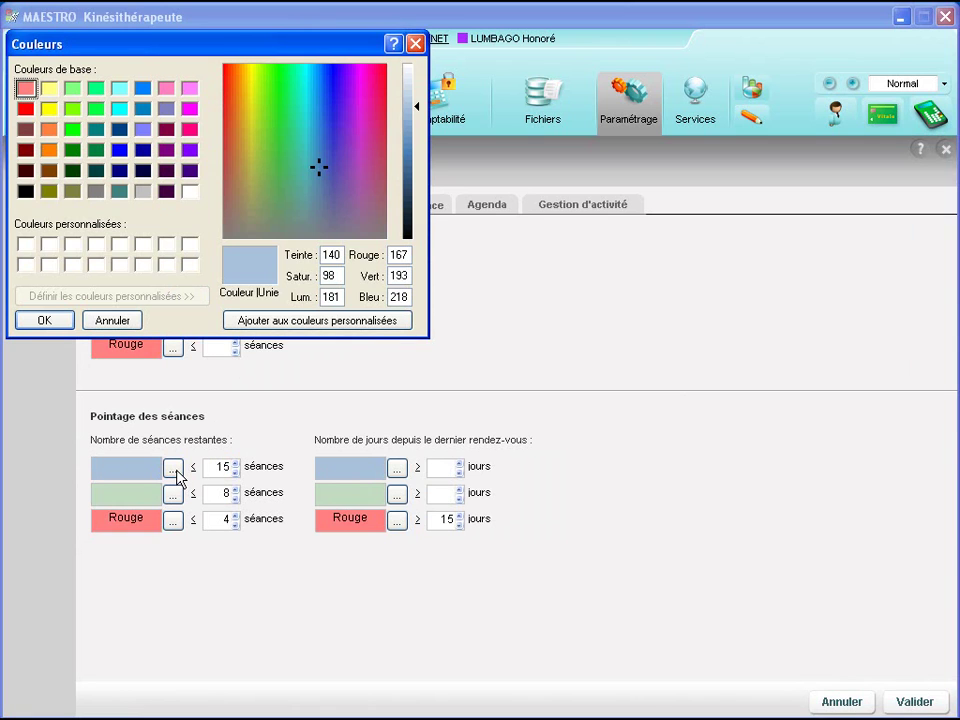
left_click(52, 322)
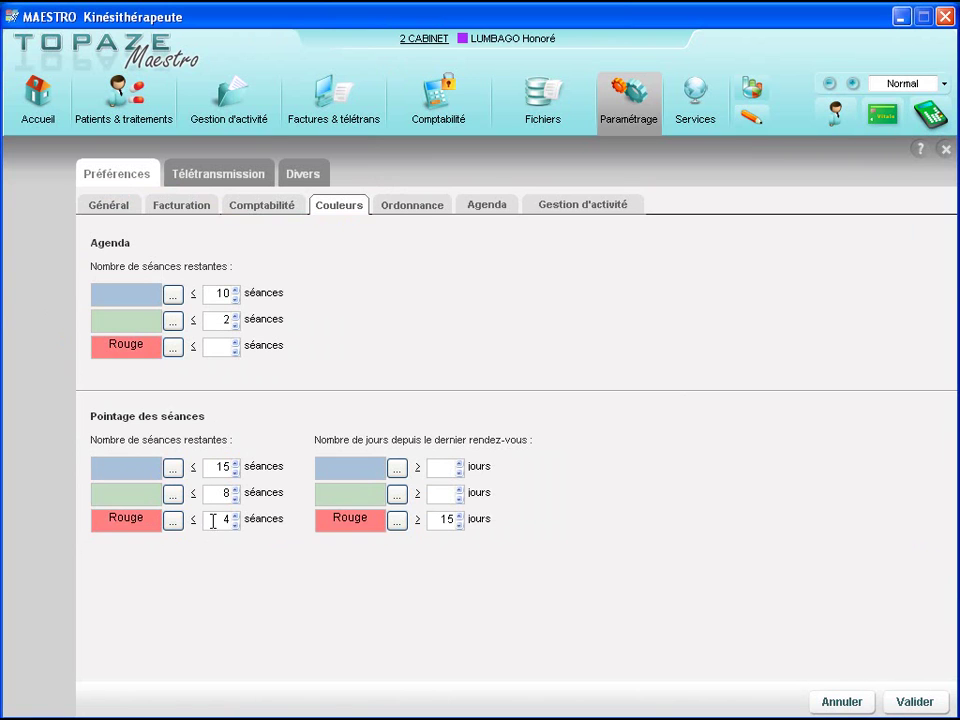
Set the red remaining-sessions threshold of Pointage des séances to 1 with pure red, save, and return to the treatment list.
type("1")
left_click(173, 522)
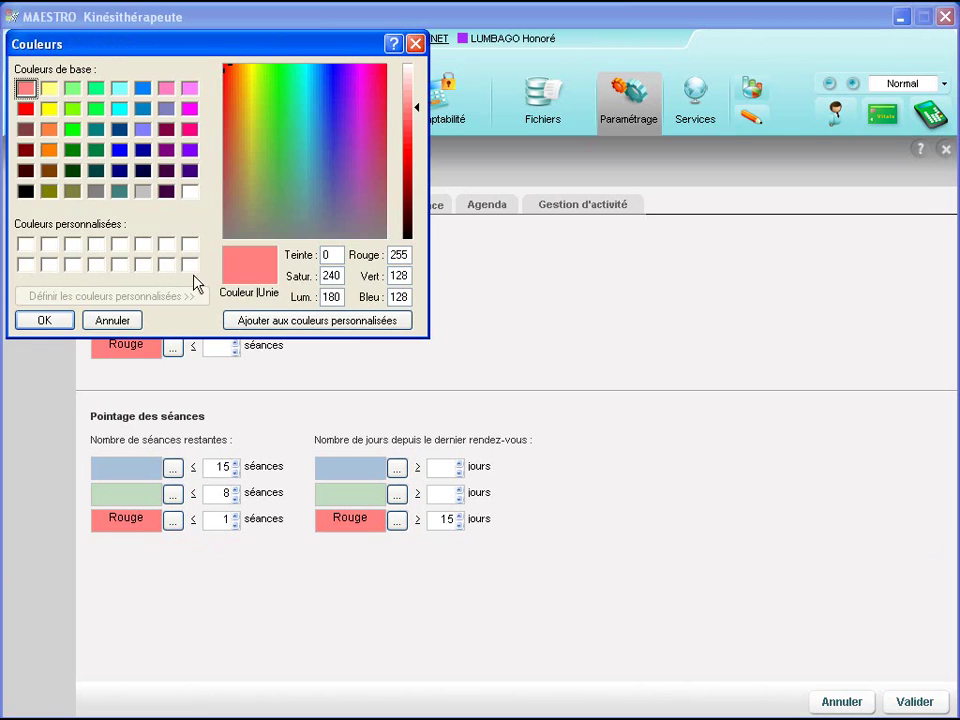
left_click(25, 108)
left_click(58, 321)
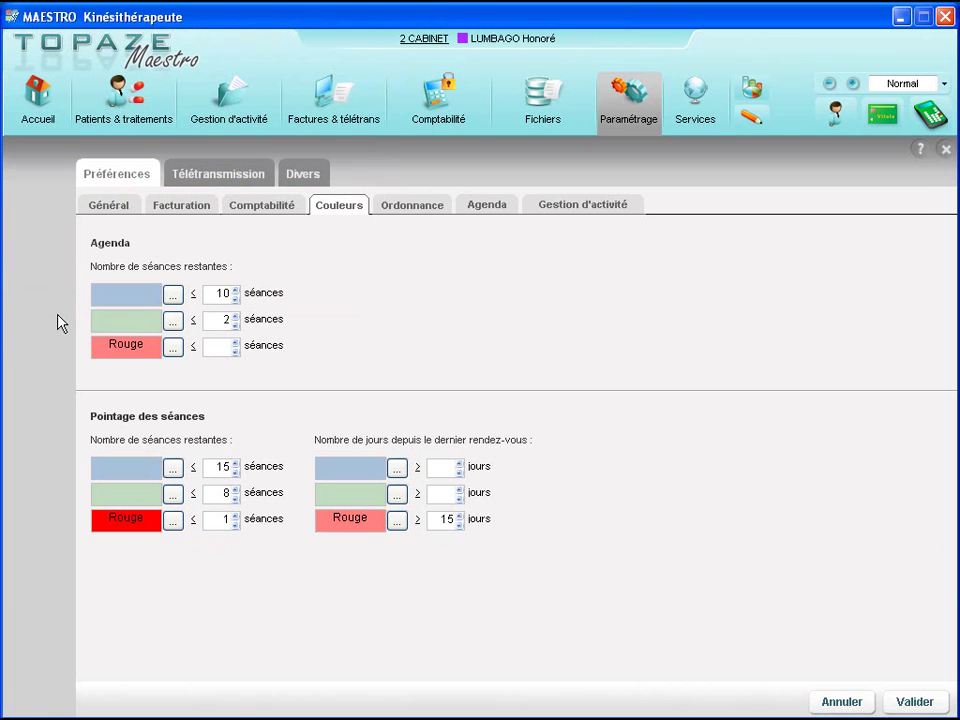
left_click(910, 704)
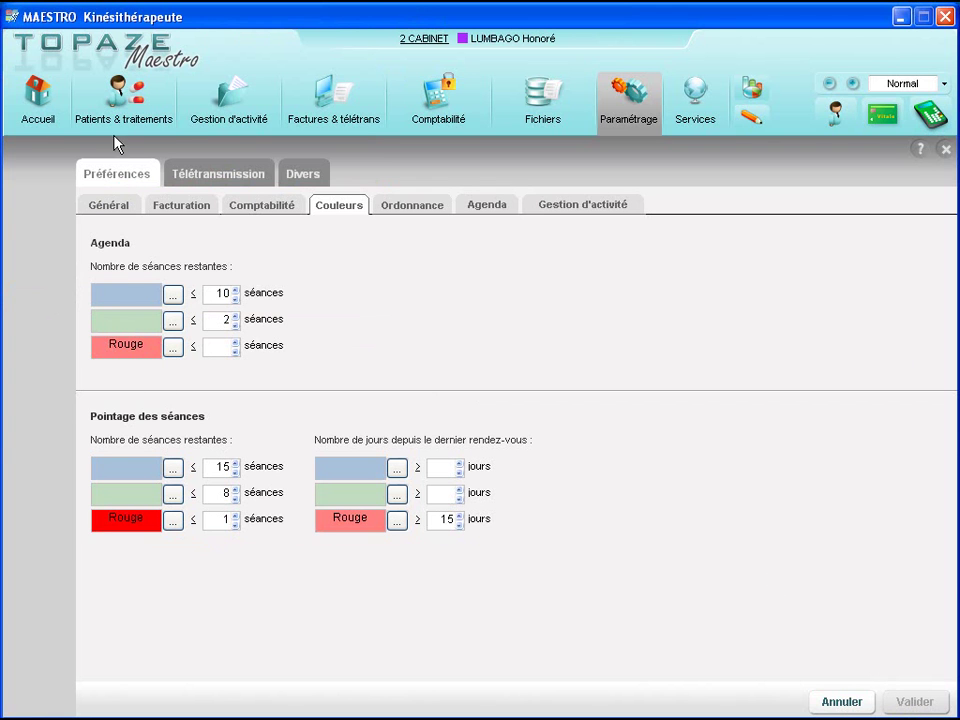
left_click(123, 100)
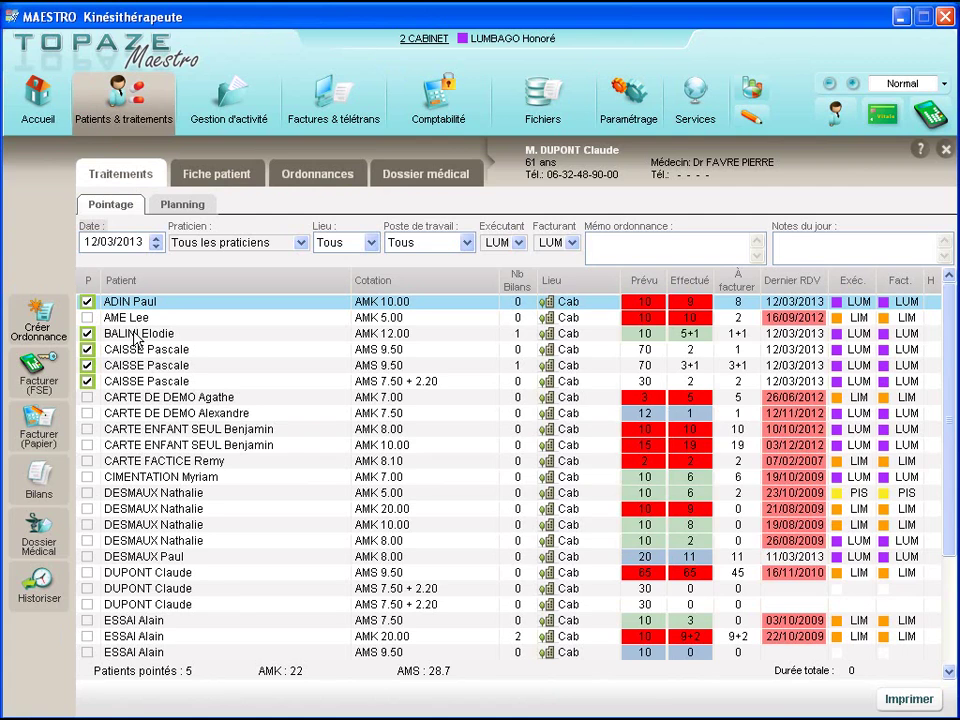